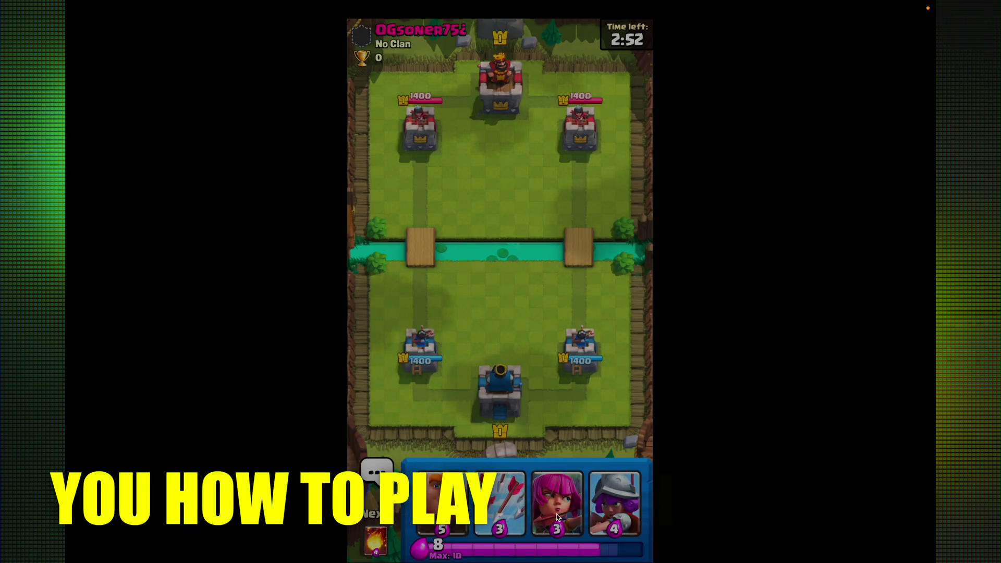
- Deploy the Giant, Musketeer and Archers cards at the right bridge of the arena
drag(465, 524, 578, 250)
drag(622, 512, 579, 255)
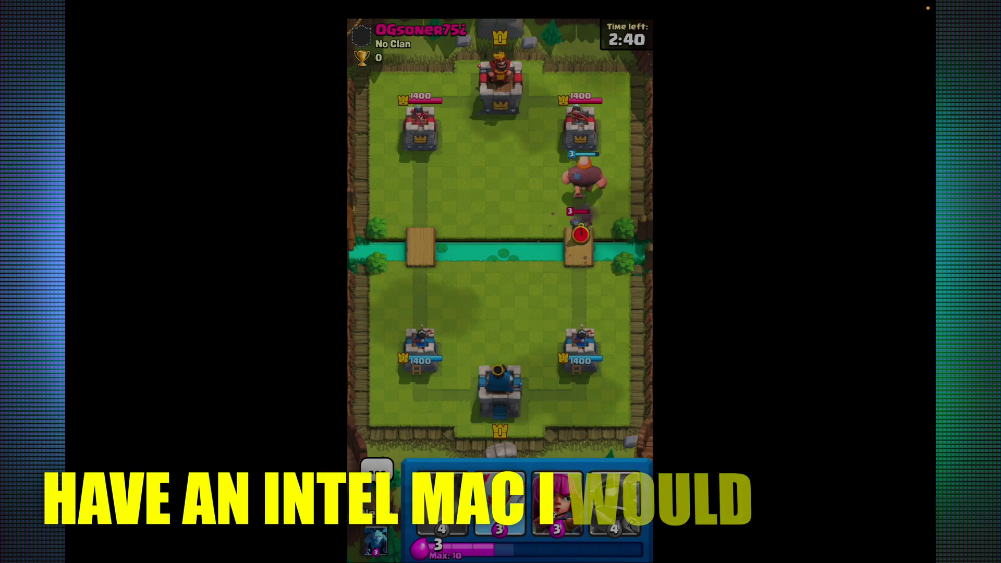
drag(553, 514, 580, 274)
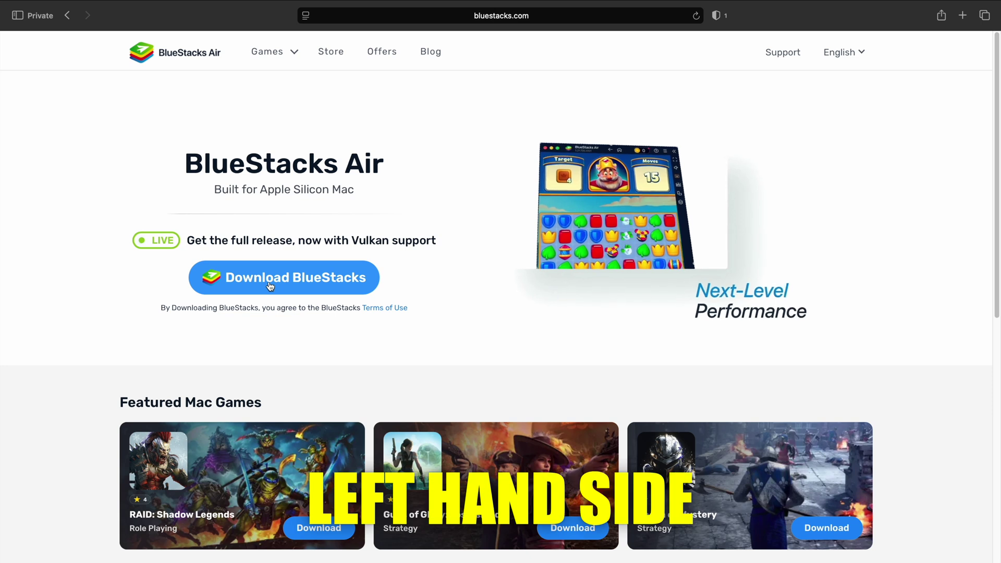
- Download BlueStacks Air for Apple Silicon Mac and install it from the downloaded package
click(268, 281)
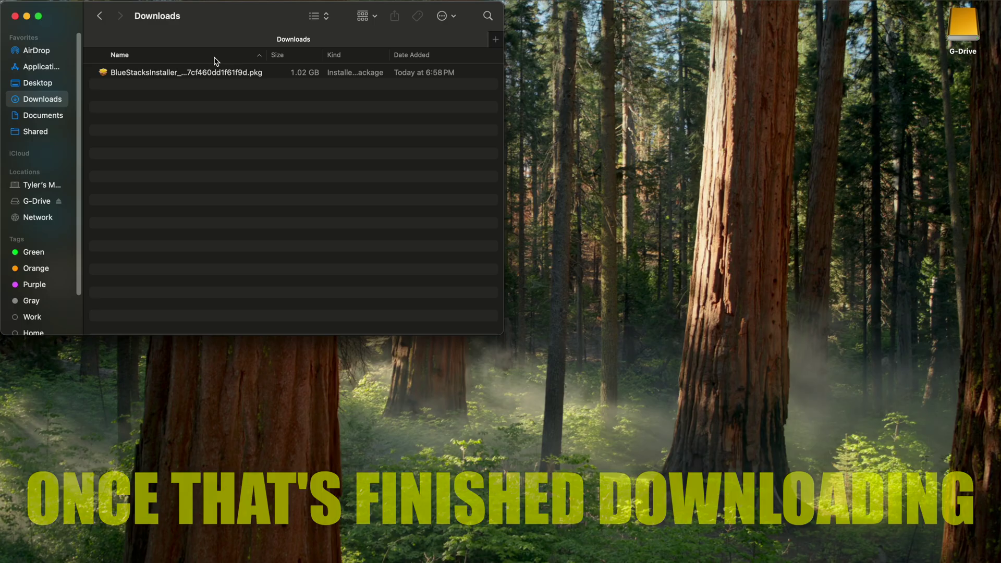
double_click(177, 73)
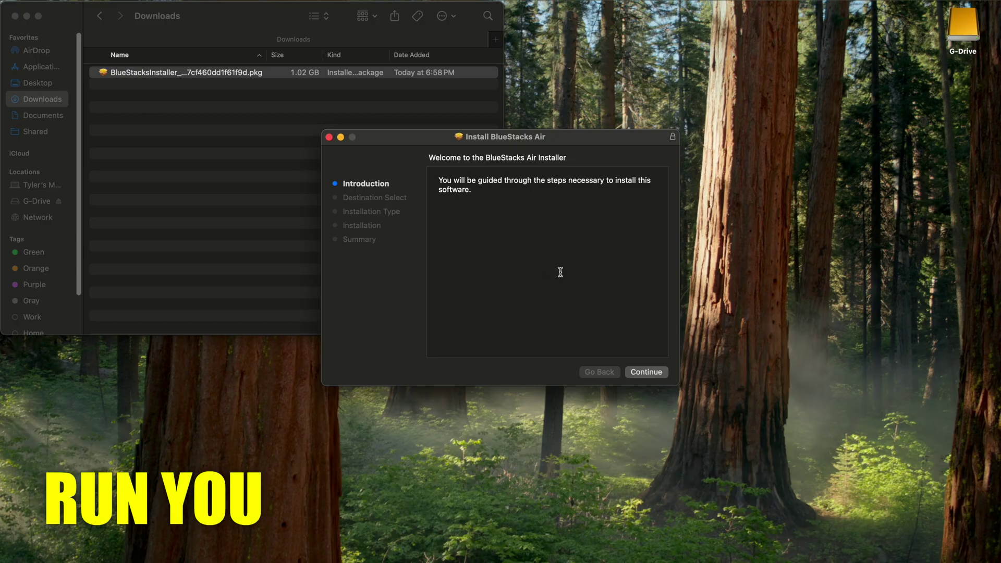
click(642, 375)
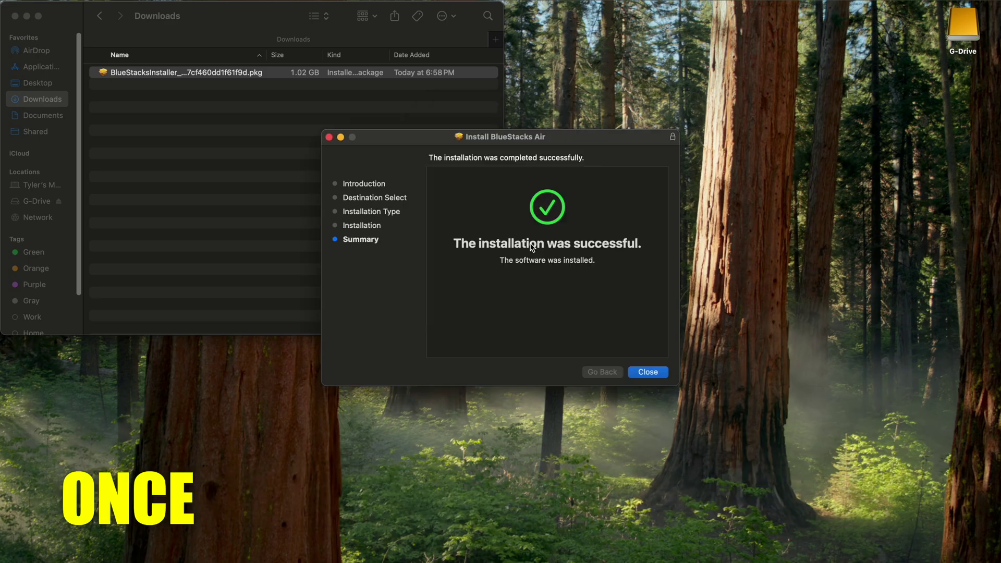
- Close the finished installer, moving it to the Trash, and launch BlueStacks from the Applications folder
click(648, 372)
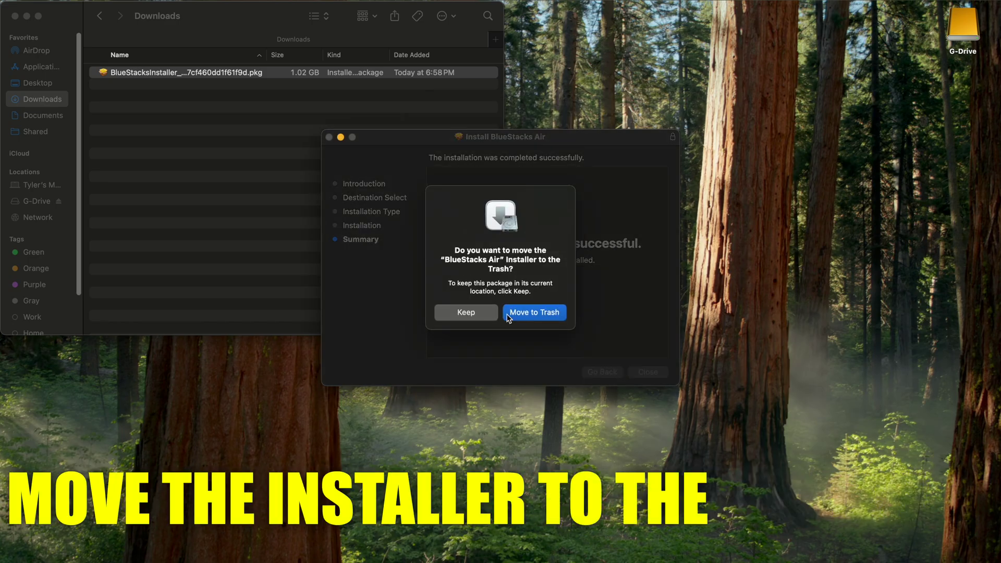
click(551, 314)
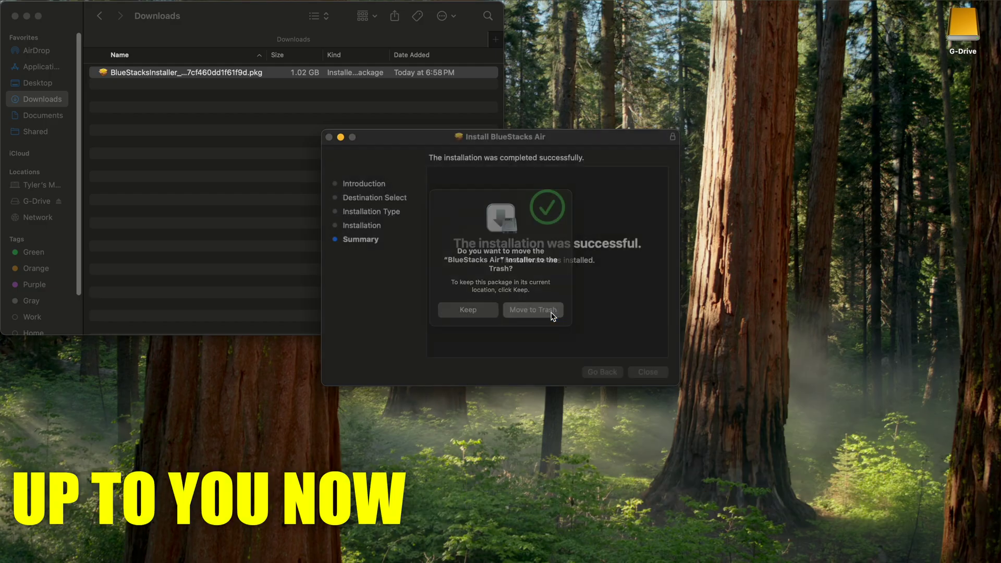
click(42, 67)
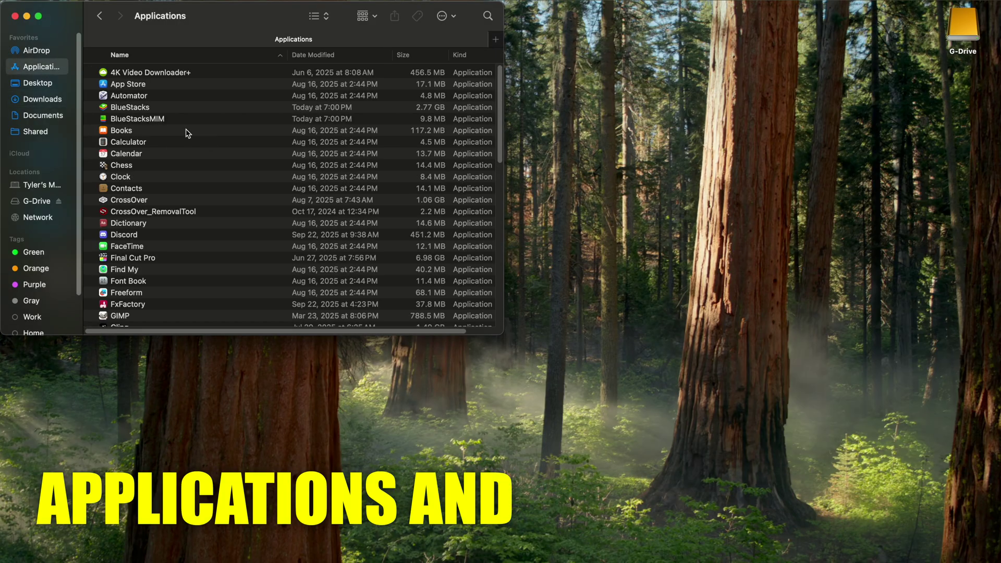
double_click(129, 107)
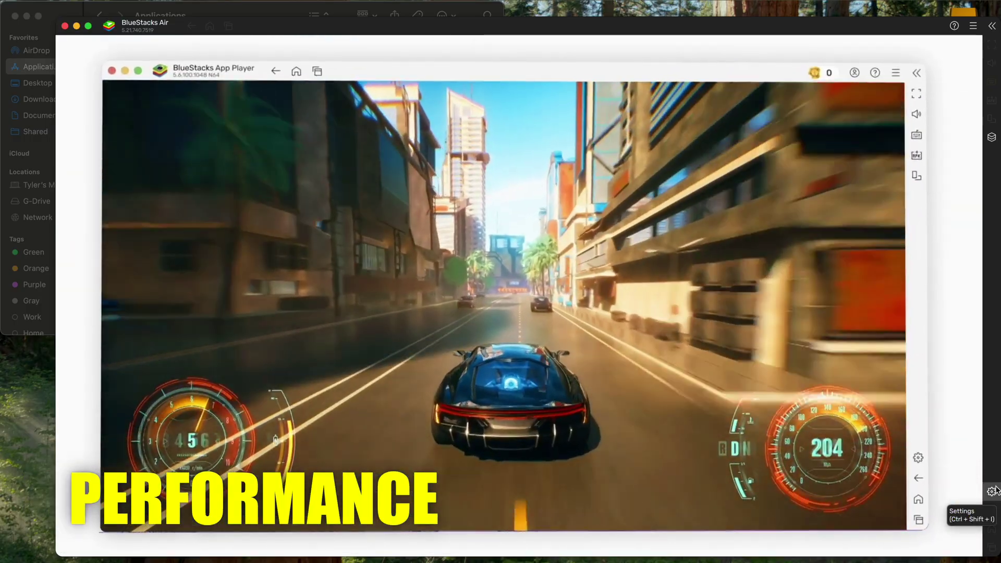
- Set the memory allocation to High (8 GB) in the BlueStacks performance settings and save the changes
click(992, 492)
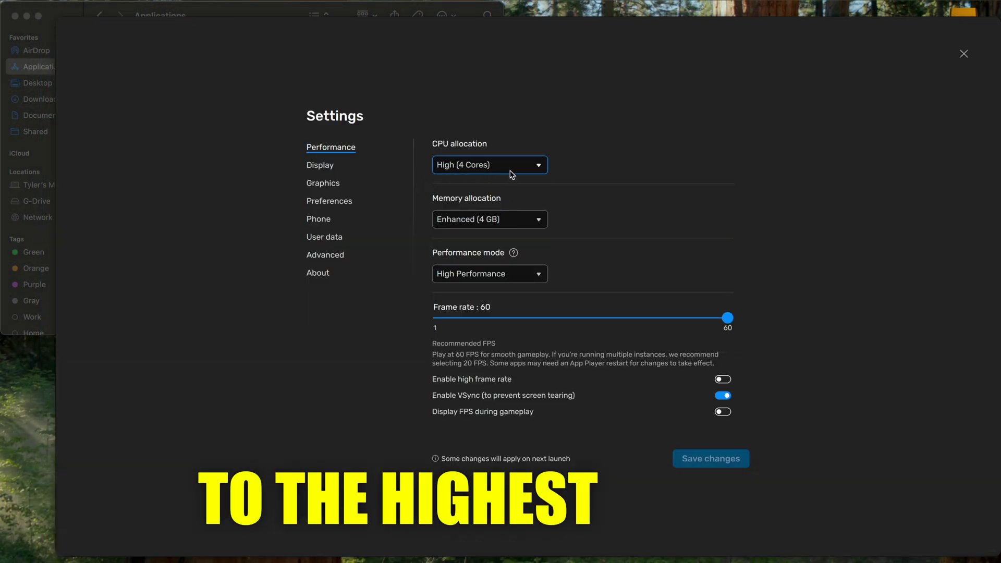
click(514, 220)
click(490, 312)
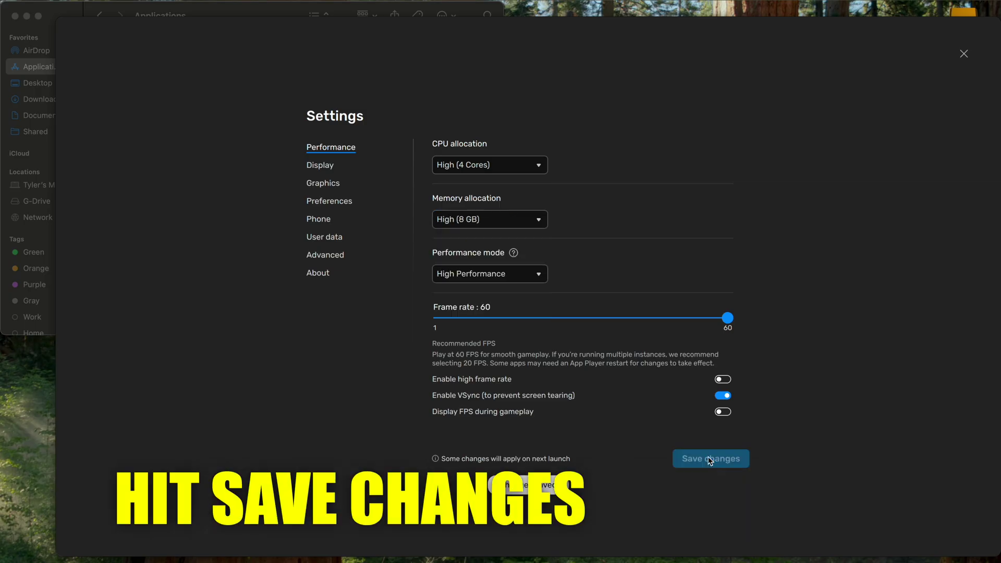
- Set the display resolution to 1920 x 1080, save the change and restart BlueStacks Air
click(227, 165)
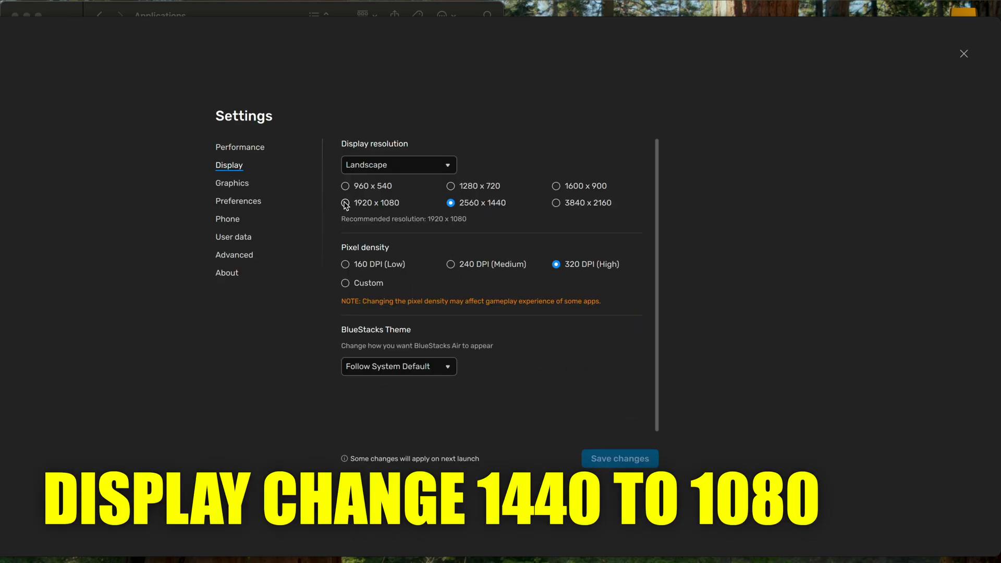
click(620, 462)
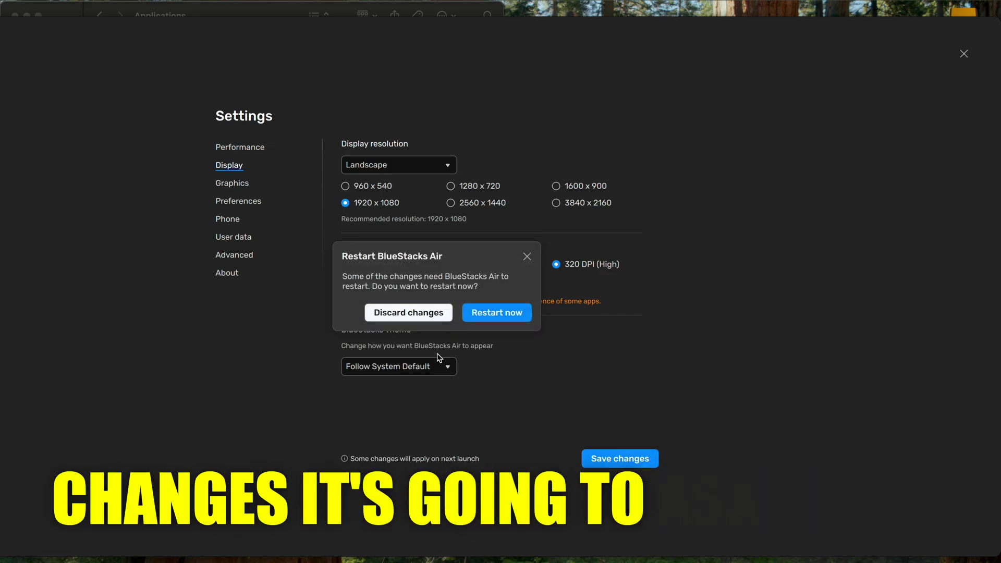
click(504, 311)
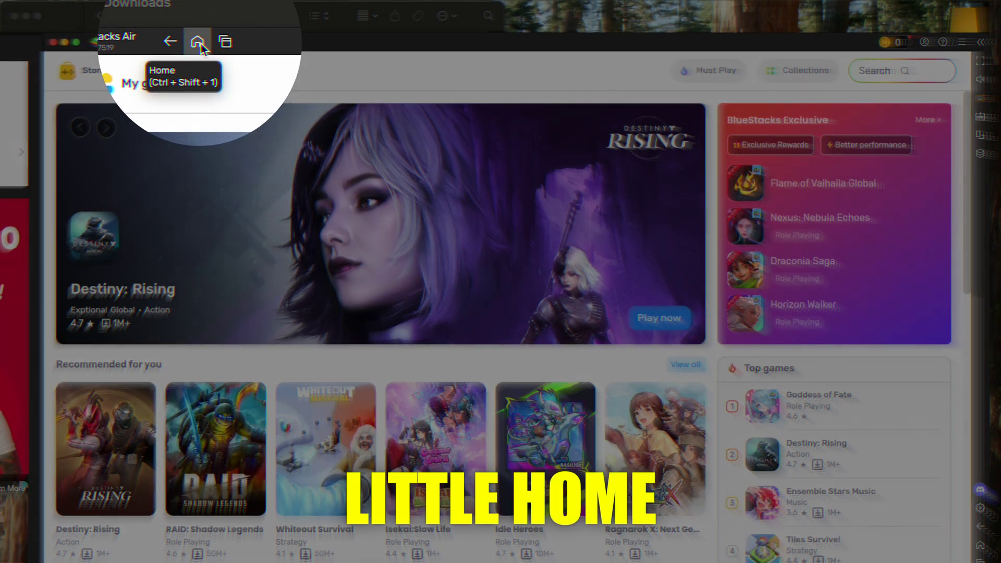
- Open the Play Store from the System apps folder on the BlueStacks home screen
click(198, 43)
click(286, 211)
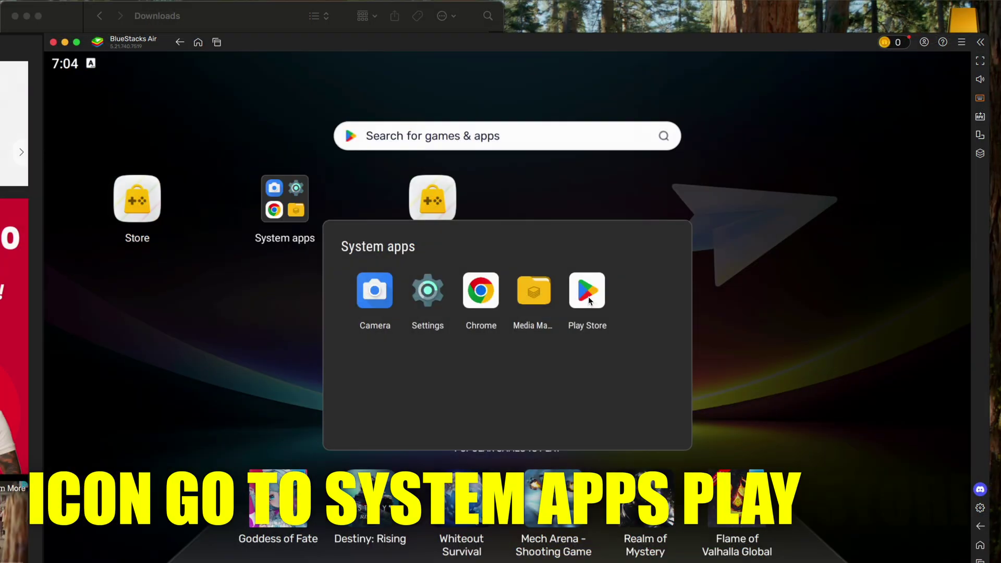
click(585, 288)
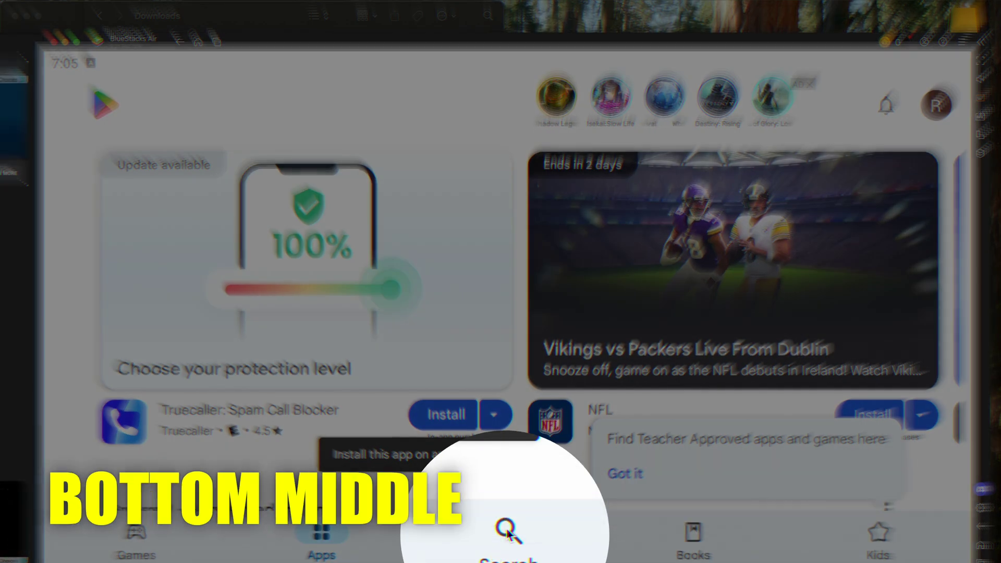
- Search the Play Store for "clash royale" and install the Clash Royale game by Supercell
click(508, 532)
click(436, 107)
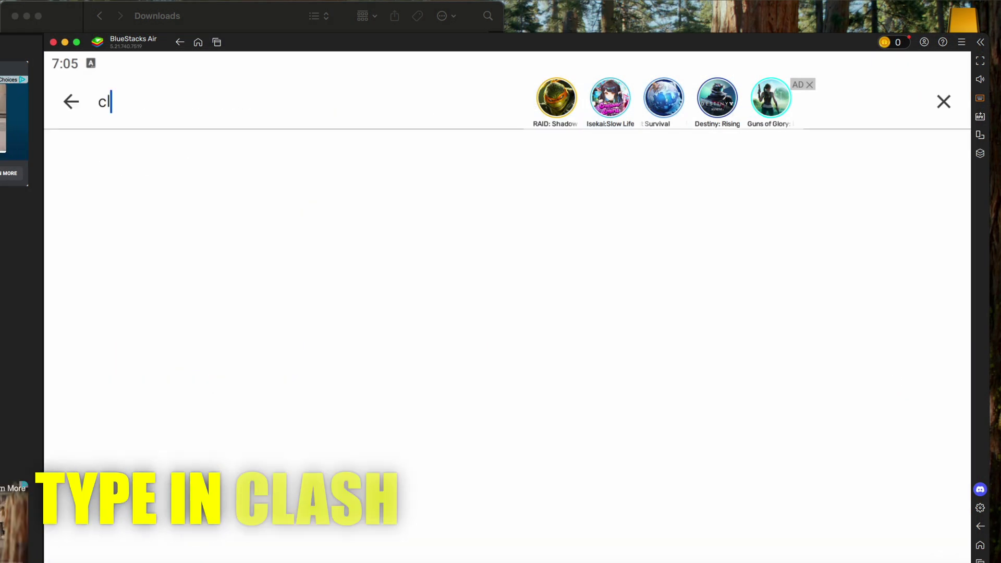
text(clash royale)
key(Return)
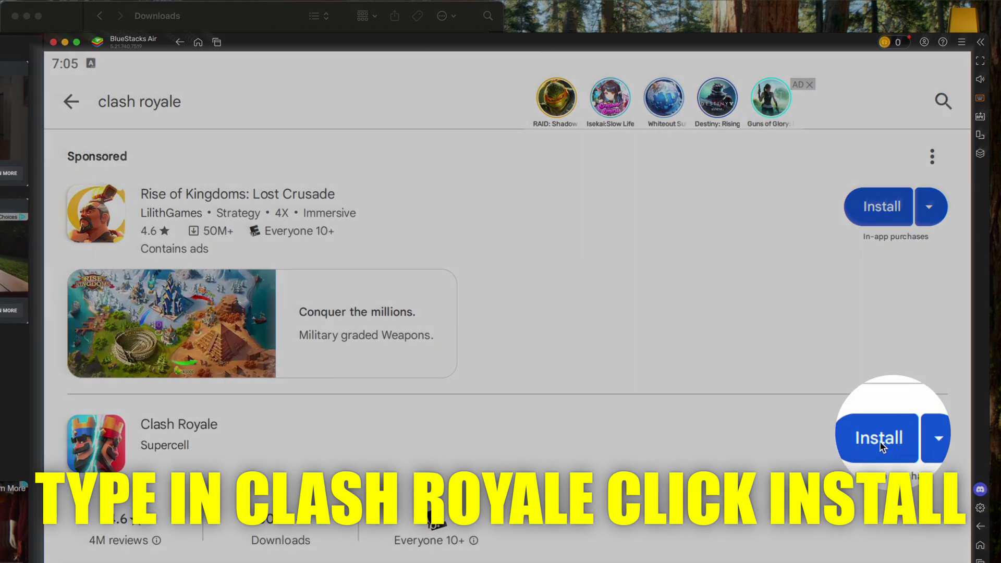
click(878, 438)
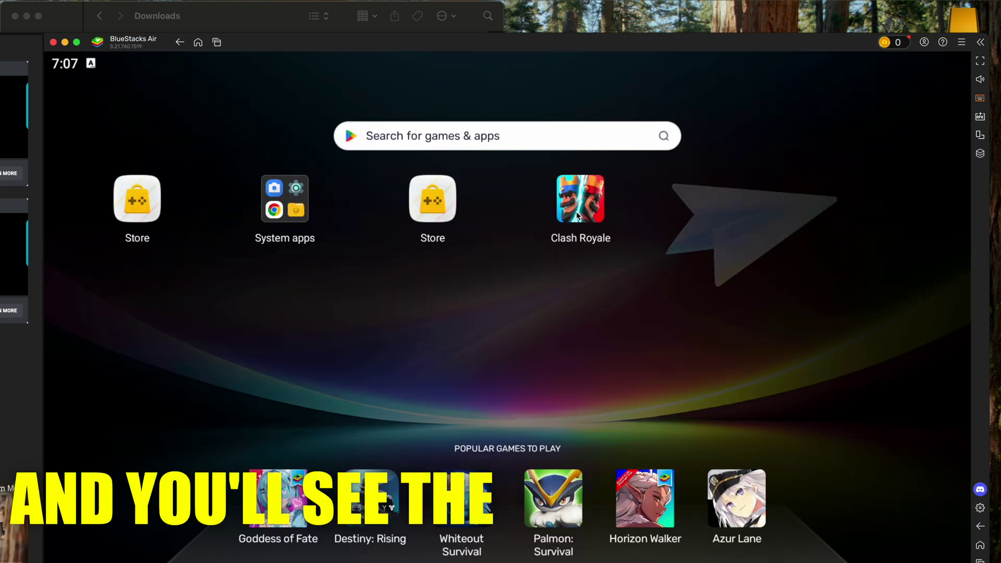
- Launch Clash Royale in full screen and confirm the player's age
click(577, 209)
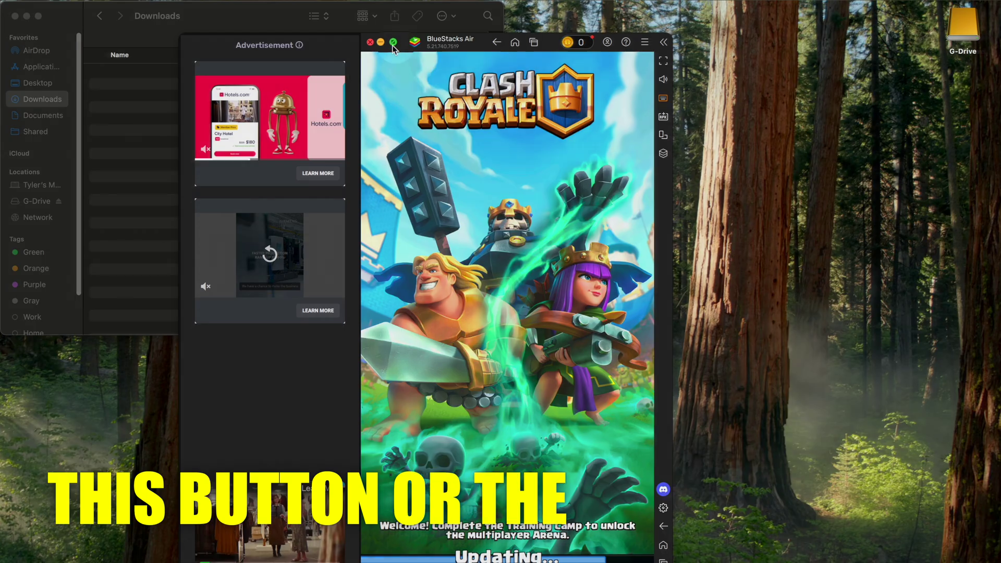
click(393, 41)
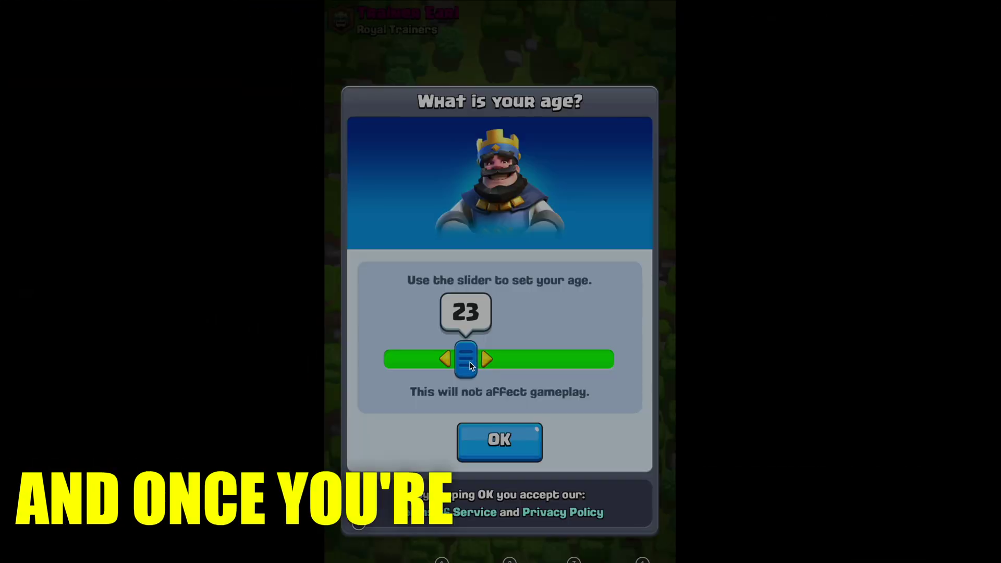
click(496, 454)
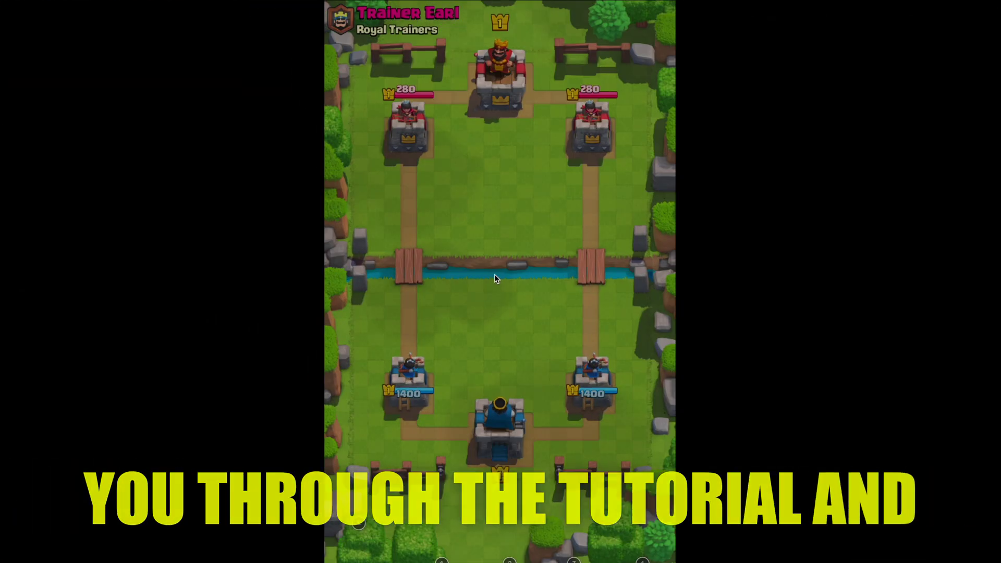
- Leave full screen, bind a tap spot at X 7.55, Y 82.32 to E in the controls editor and save the scheme
click(42, 23)
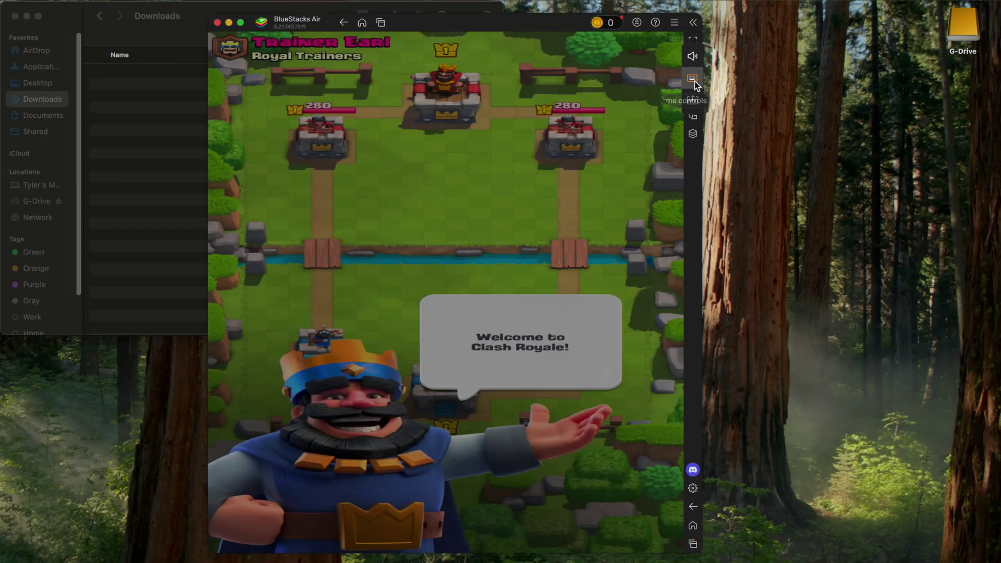
click(693, 80)
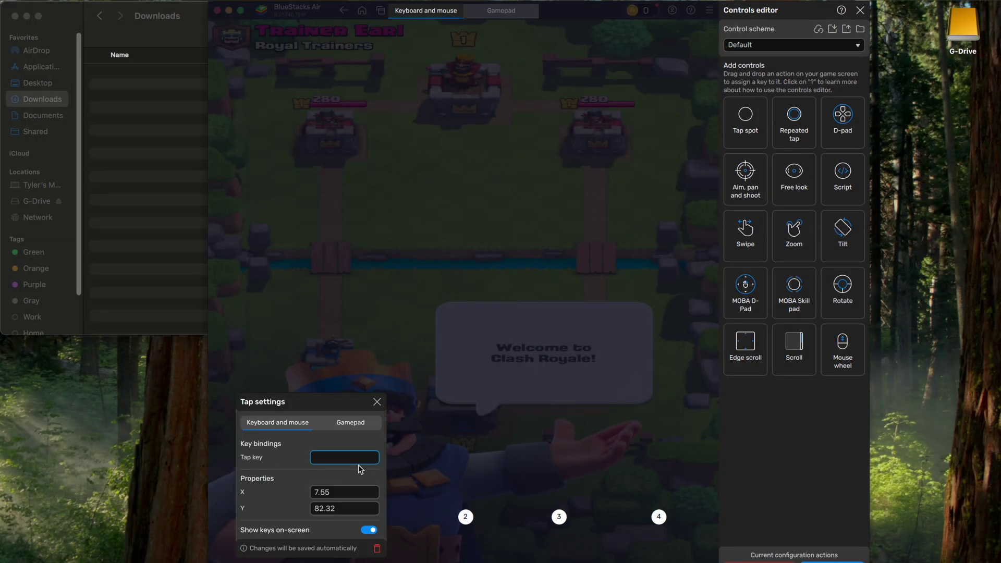
key(e)
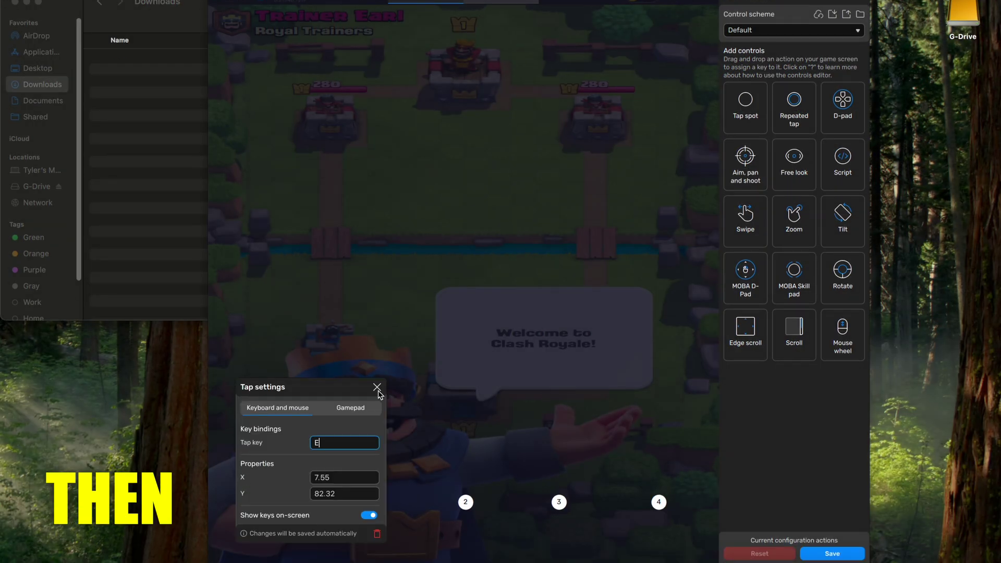
click(376, 401)
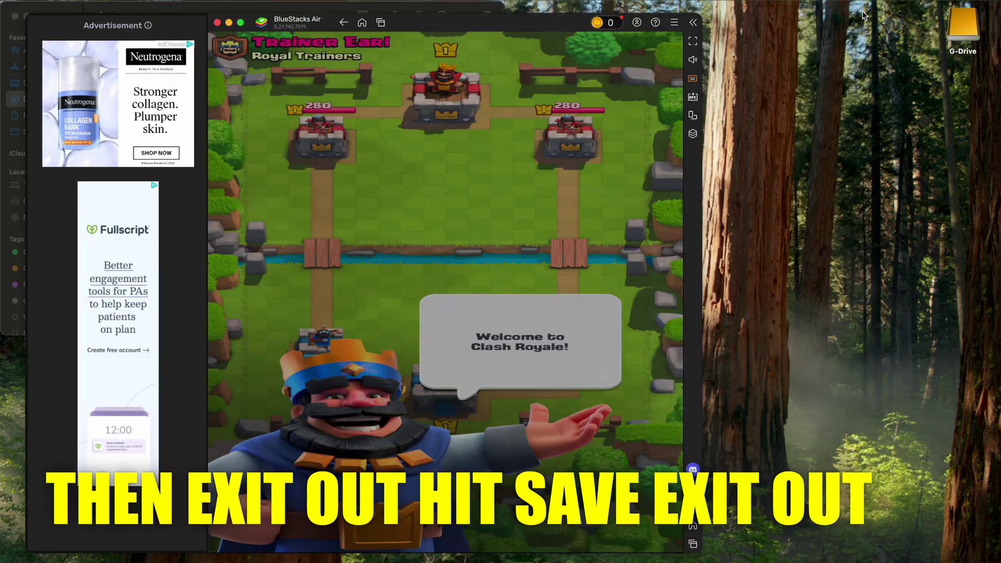
- Return Clash Royale to full screen and advance the trainer's introductory dialogue to the first training match
key(super+shift+f)
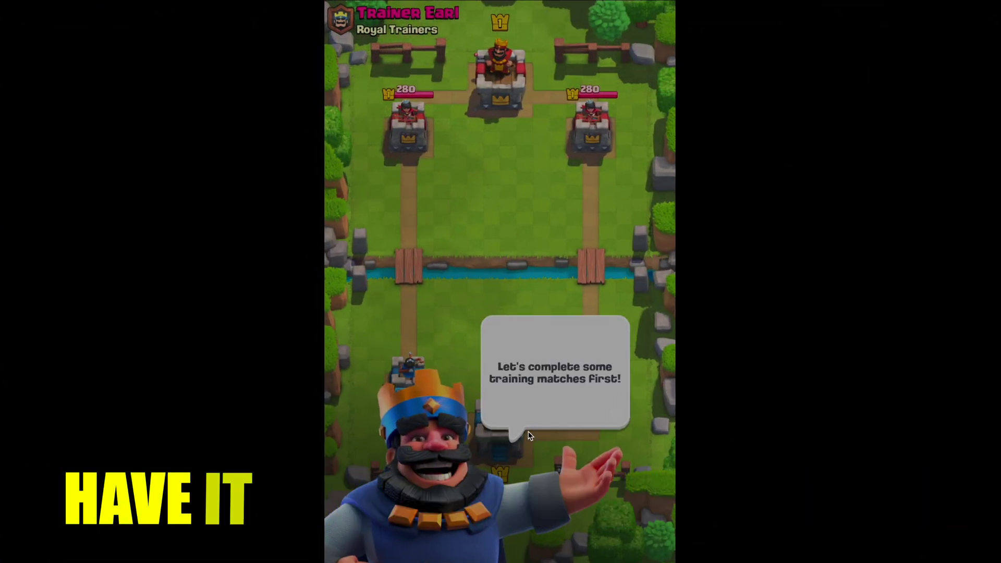
click(526, 434)
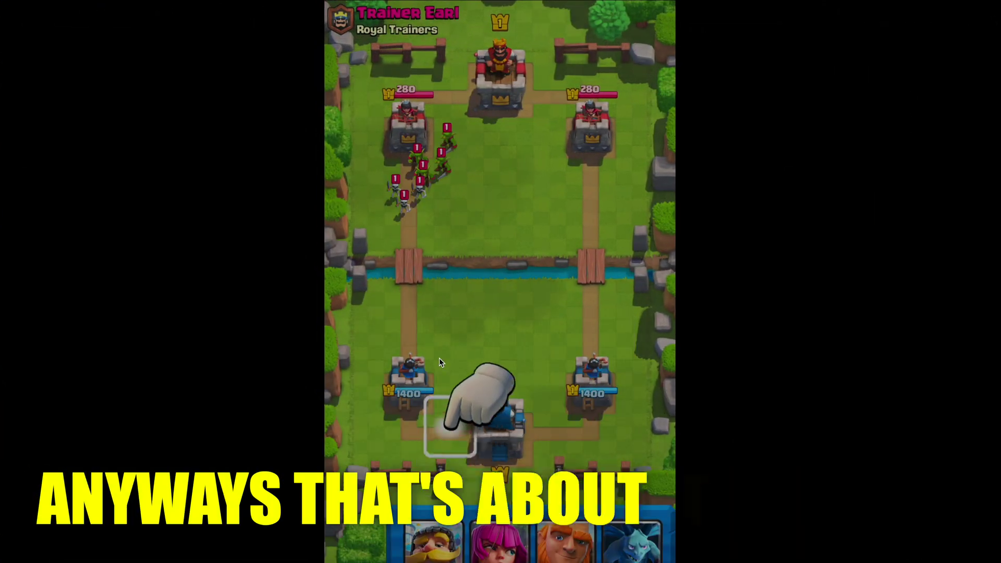